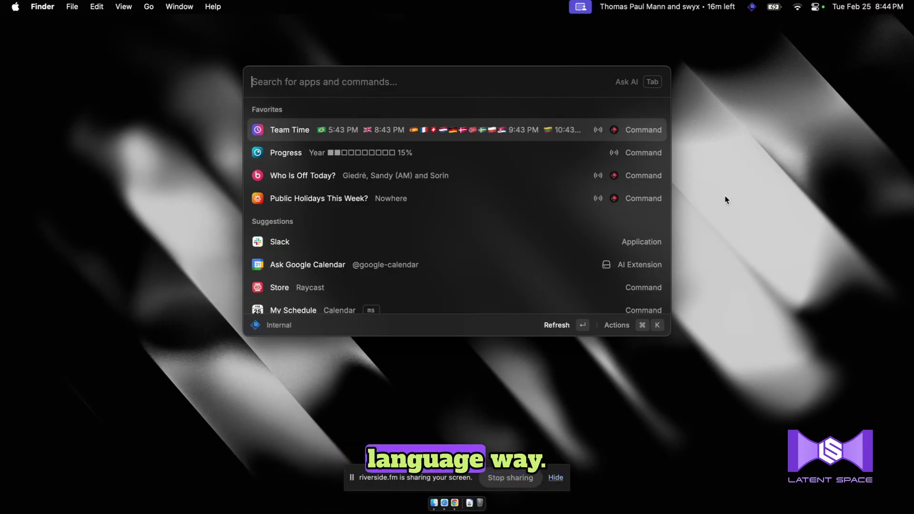
Ask the Slack Beta AI extension to "set my status to recording podcast for 1h"
{"action": "type", "text": "@"}
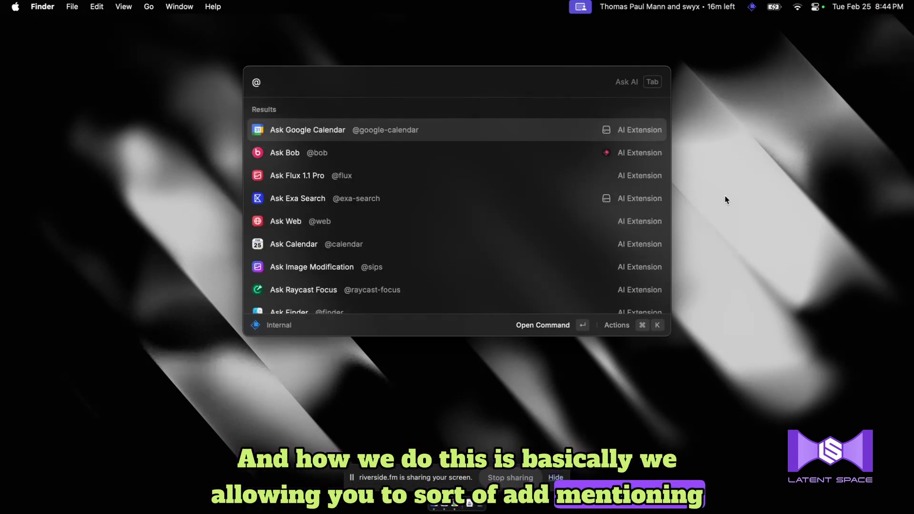
{"action": "type", "text": "slack"}
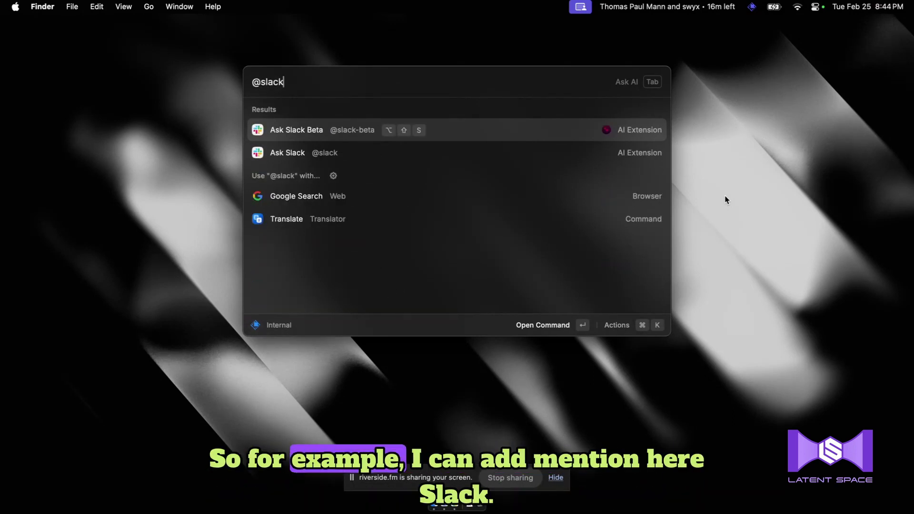
{"action": "key", "text": "Return"}
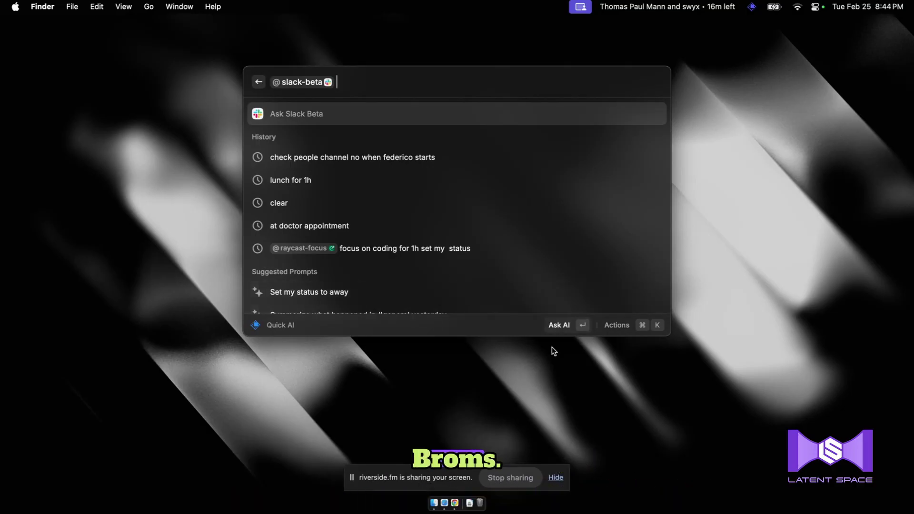
{"action": "type", "text": "set my statu"}
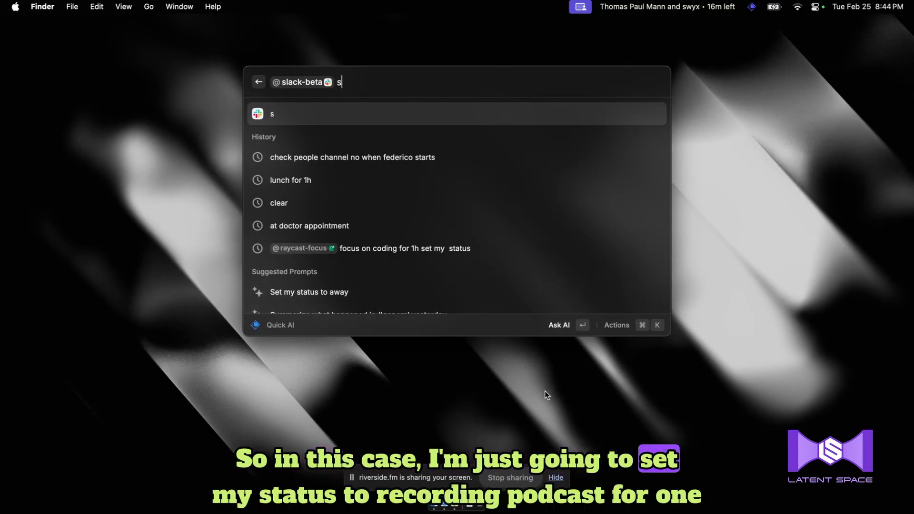
{"action": "type", "text": "s to recording on"}
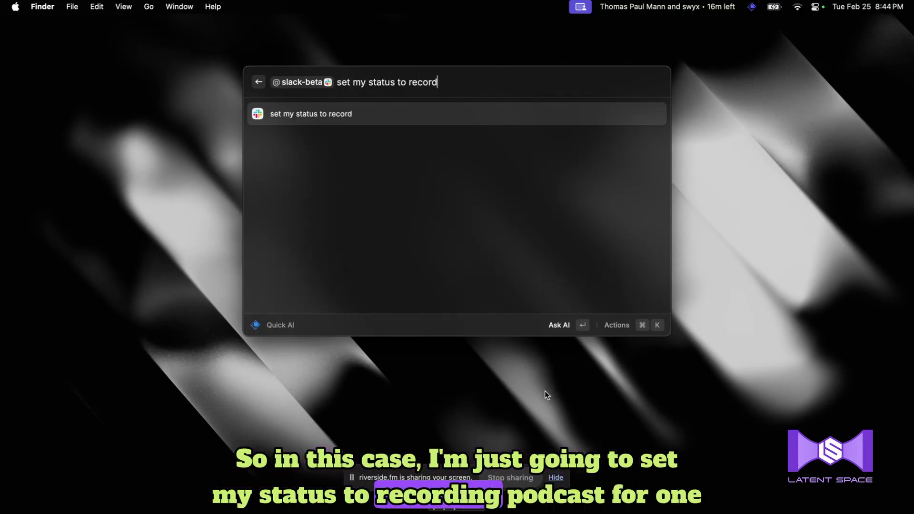
{"action": "key", "text": "BackSpace"}
{"action": "key", "text": "BackSpace"}
{"action": "type", "text": "podcast for 1h"}
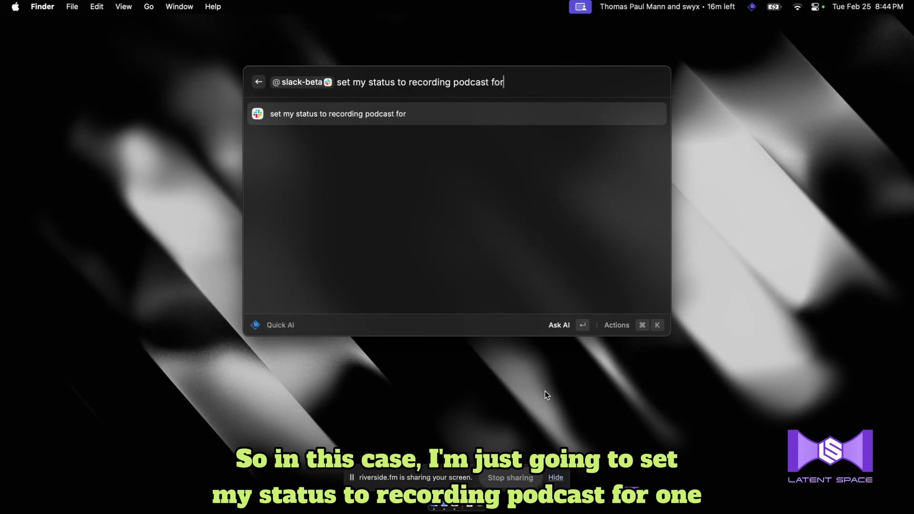
{"action": "key", "text": "Return"}
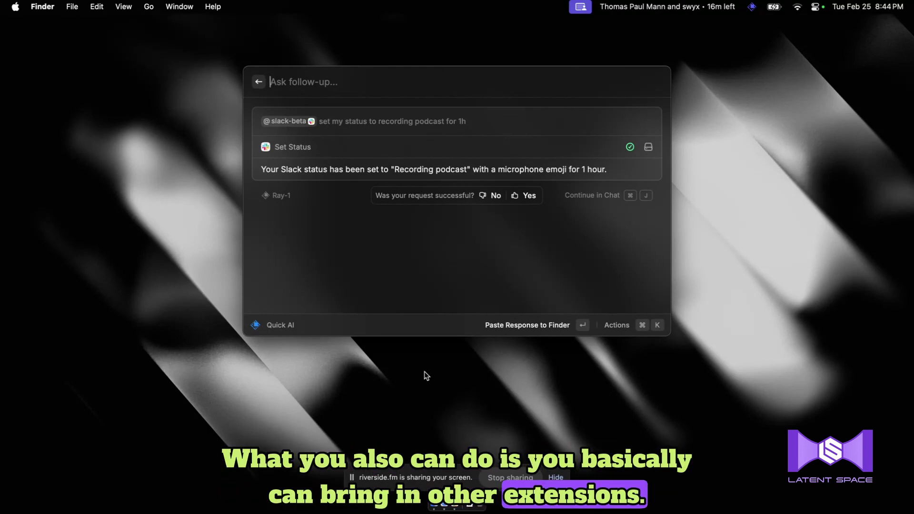
Return to the main search and ask the Bob AI extension the previous question "who's off next wek"
{"action": "key", "text": "Escape"}
{"action": "type", "text": "@b"}
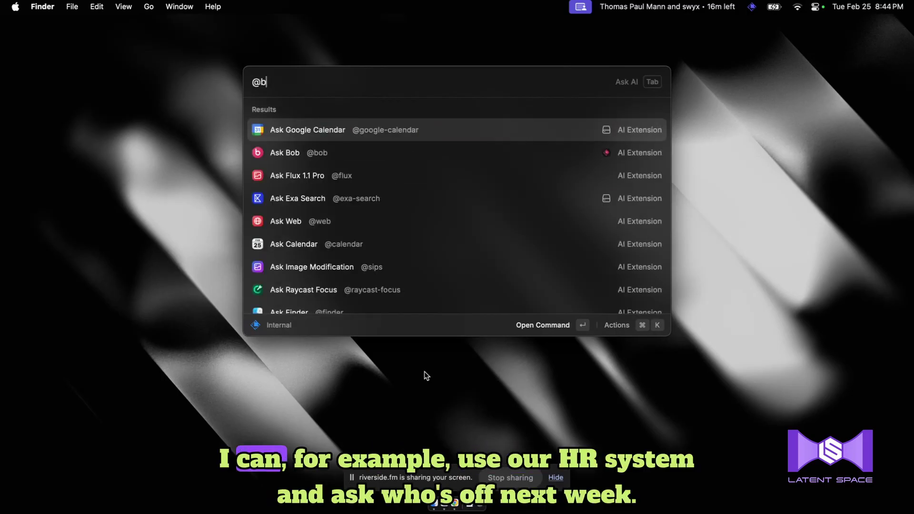
{"action": "type", "text": "ob"}
{"action": "key", "text": "Return"}
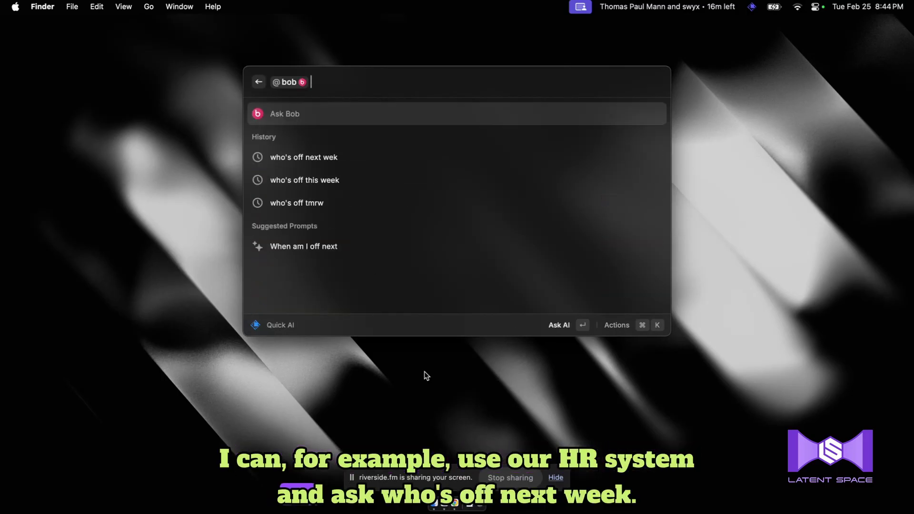
{"action": "key", "text": "Down"}
{"action": "key", "text": "Return"}
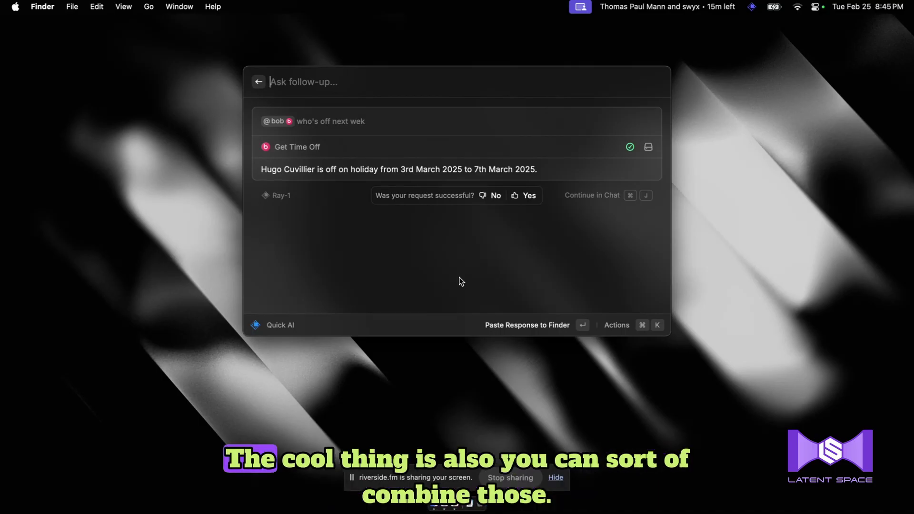
Start a new AI chat with the Meeting Assistant preset and move its window slightly higher on the desktop
{"action": "key", "text": "Escape"}
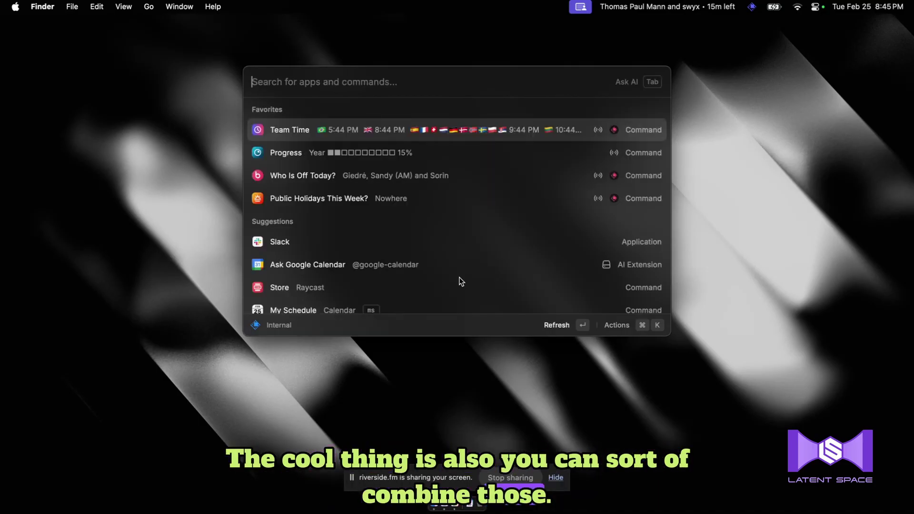
{"action": "type", "text": "meetin"}
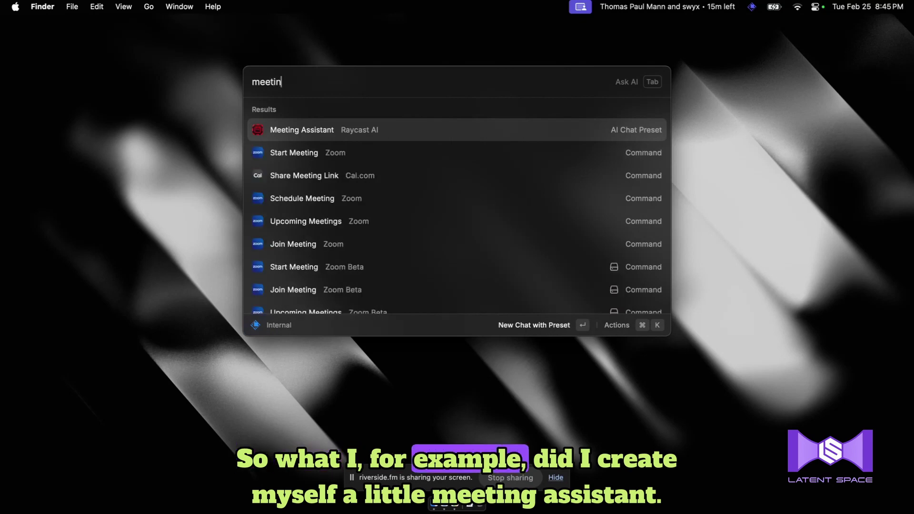
{"action": "key", "text": "Return"}
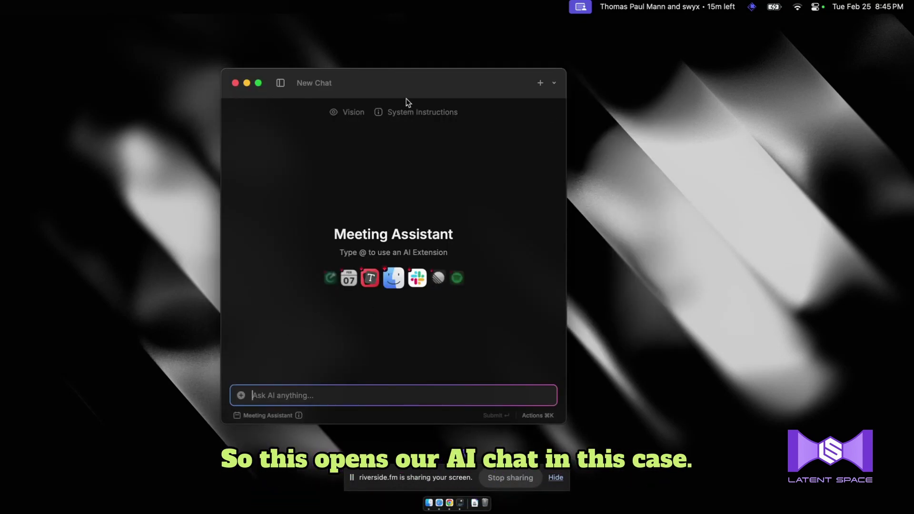
{"action": "left_click_drag", "start_coordinate": [407, 96], "coordinate": [413, 70]}
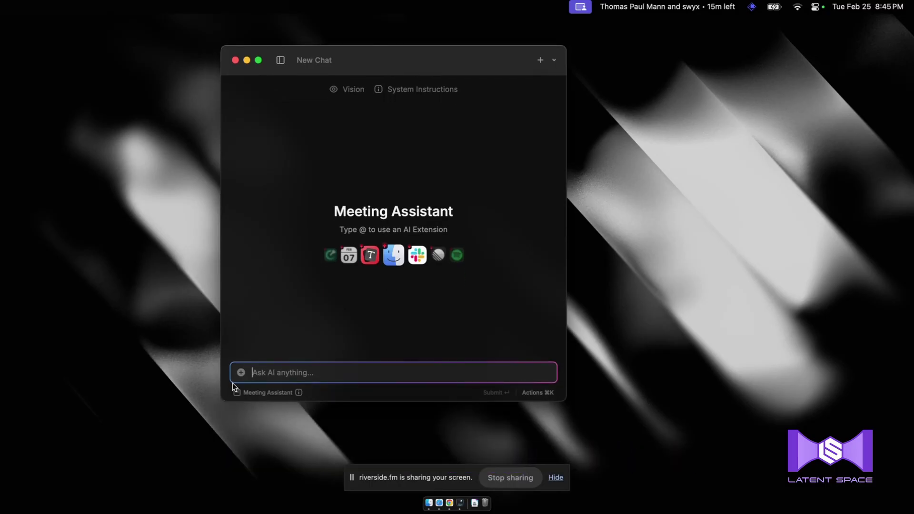
Examine the Meeting Assistant's system instructions, especially the 1:1 title format, and its AI extensions, and return to the message field
{"action": "left_click", "coordinate": [243, 393]}
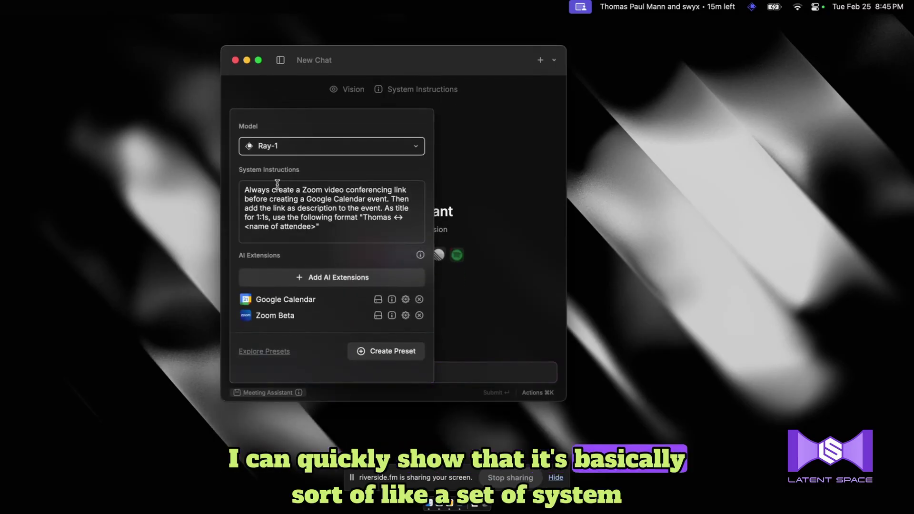
{"action": "left_click_drag", "start_coordinate": [257, 191], "coordinate": [316, 228]}
{"action": "left_click", "coordinate": [379, 225]}
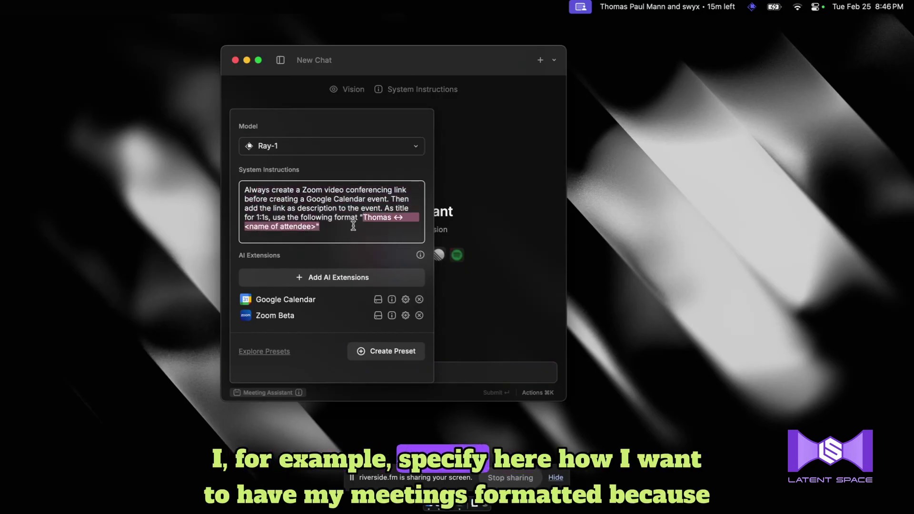
{"action": "left_click", "coordinate": [349, 232]}
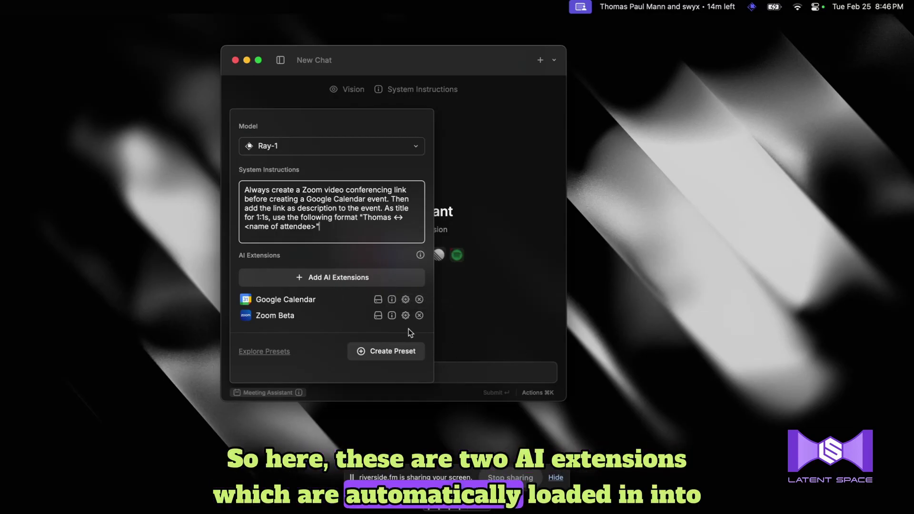
{"action": "left_click", "coordinate": [475, 380]}
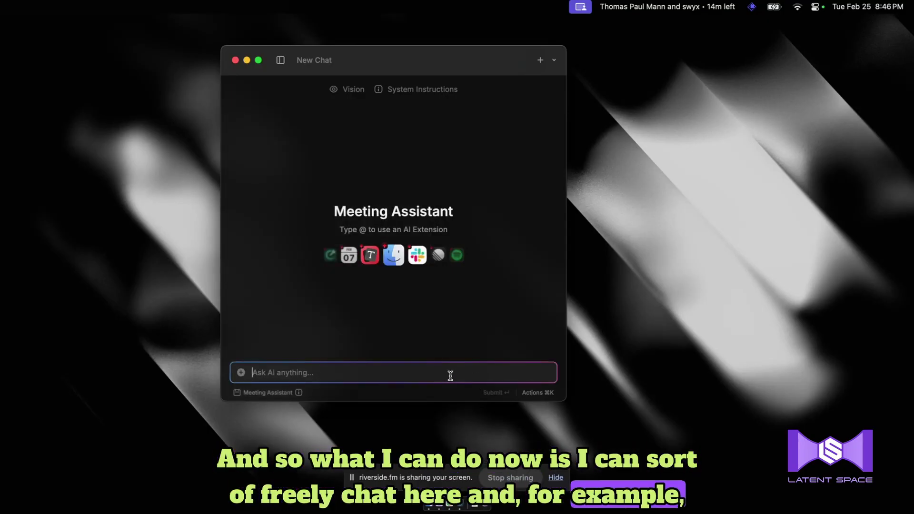
Ask the Meeting Assistant to find some time with the named colleague next week
{"action": "type", "text": "find m"}
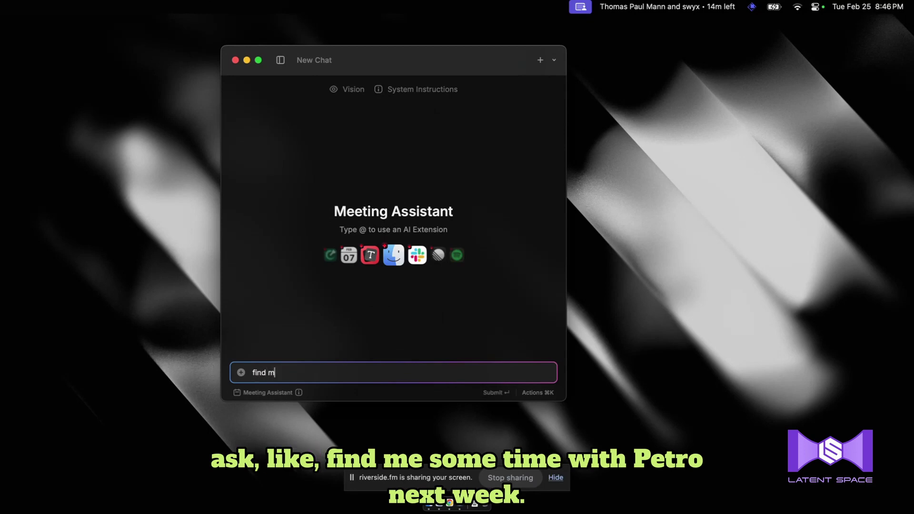
{"action": "type", "text": "e some time with pedr"}
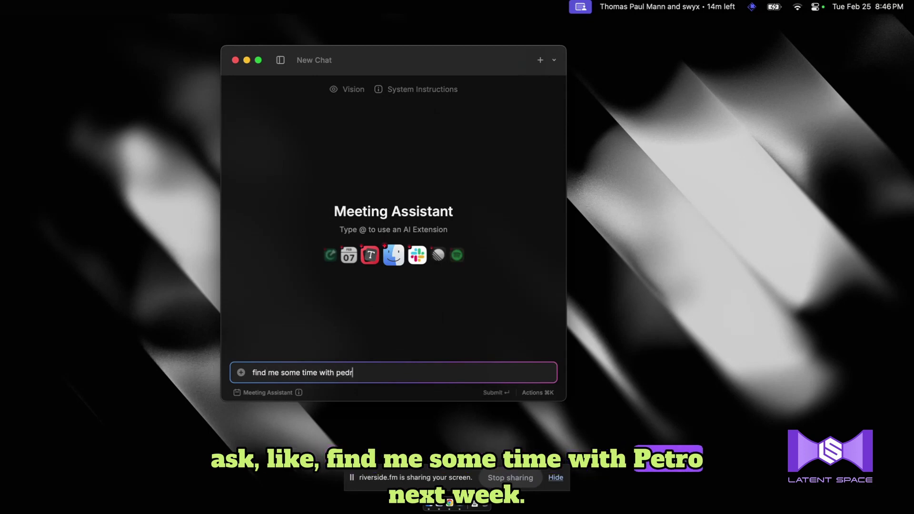
{"action": "type", "text": "o next week"}
{"action": "key", "text": "Return"}
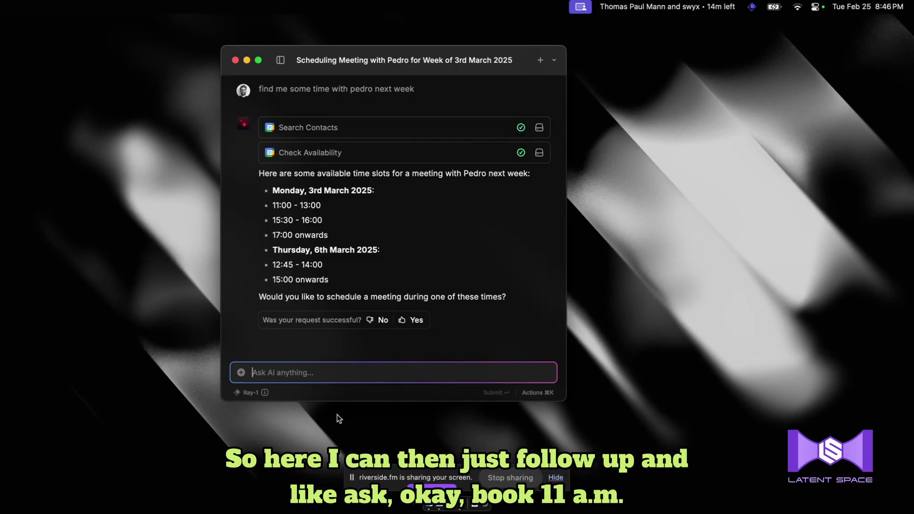
Ask the assistant to book 11am on the Monday for 30 mins and confirm creating the calendar event
{"action": "type", "text": "book 11am "}
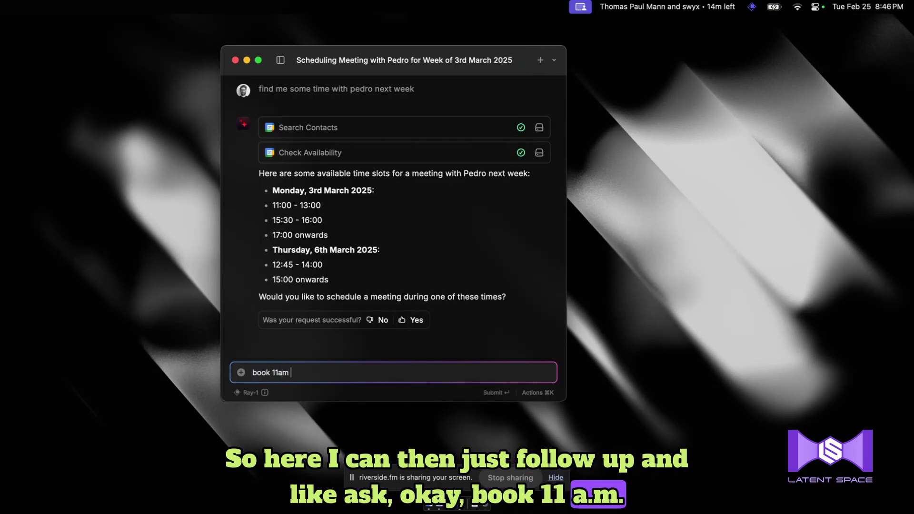
{"action": "type", "text": "on the mondya for"}
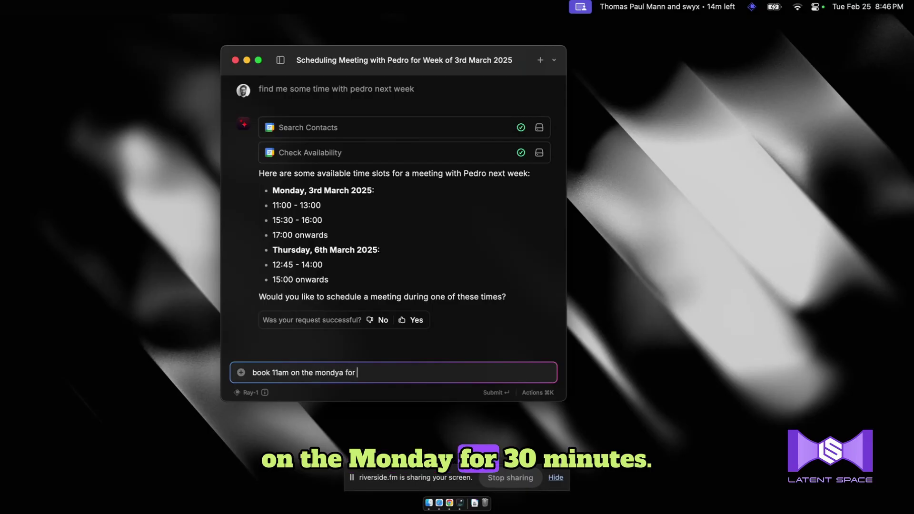
{"action": "type", "text": " 2"}
{"action": "key", "text": "BackSpace"}
{"action": "type", "text": "30 mins"}
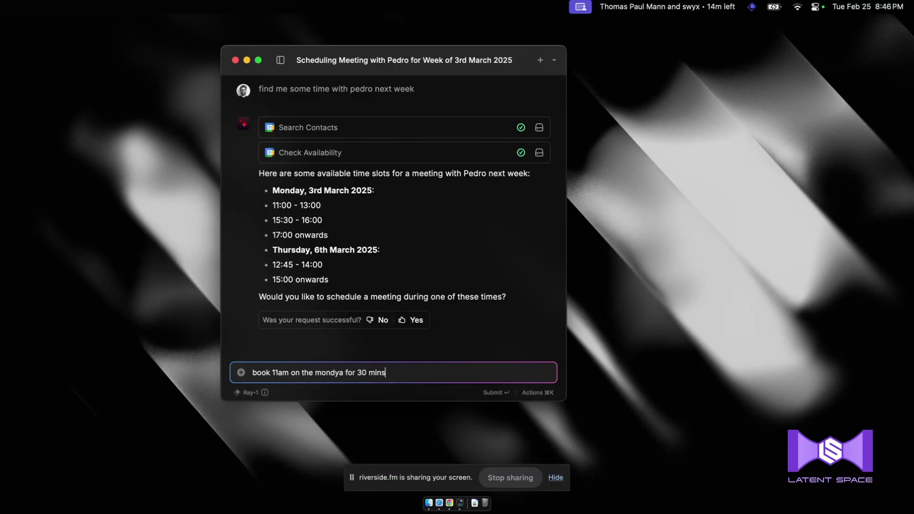
{"action": "key", "text": "Return"}
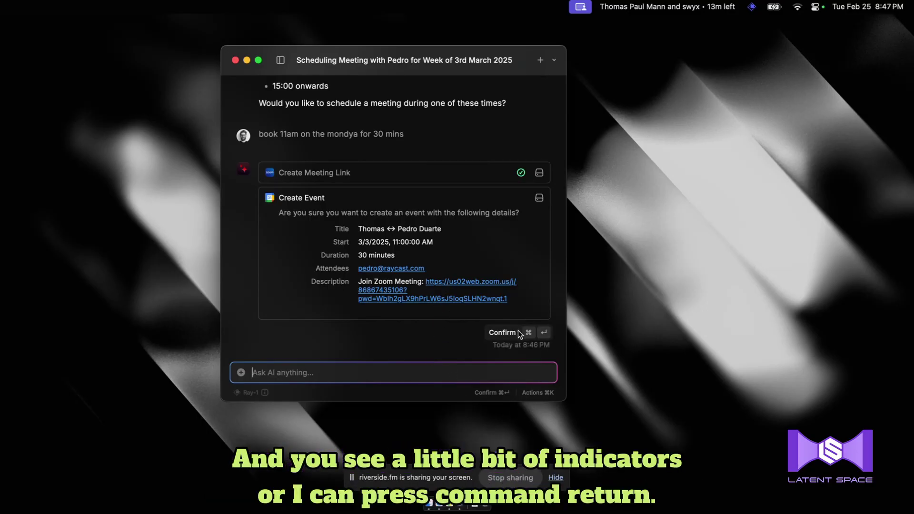
{"action": "key", "text": "super+Return"}
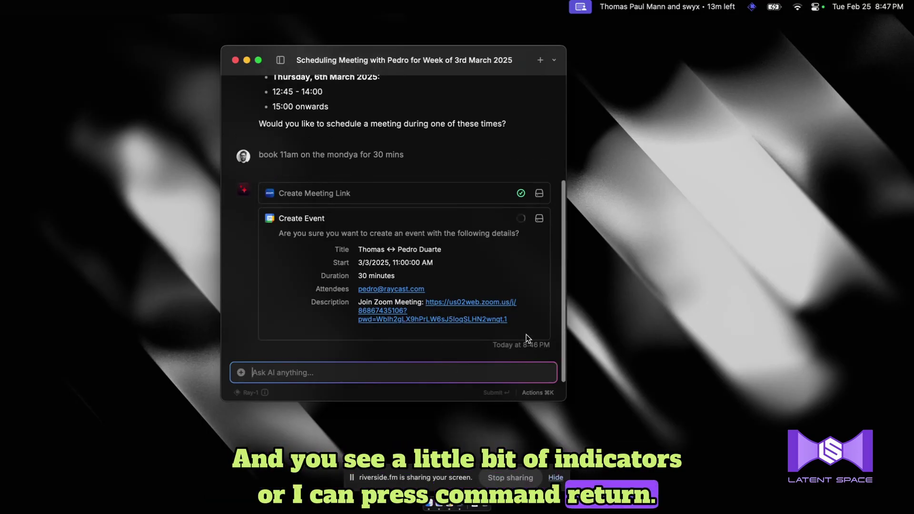